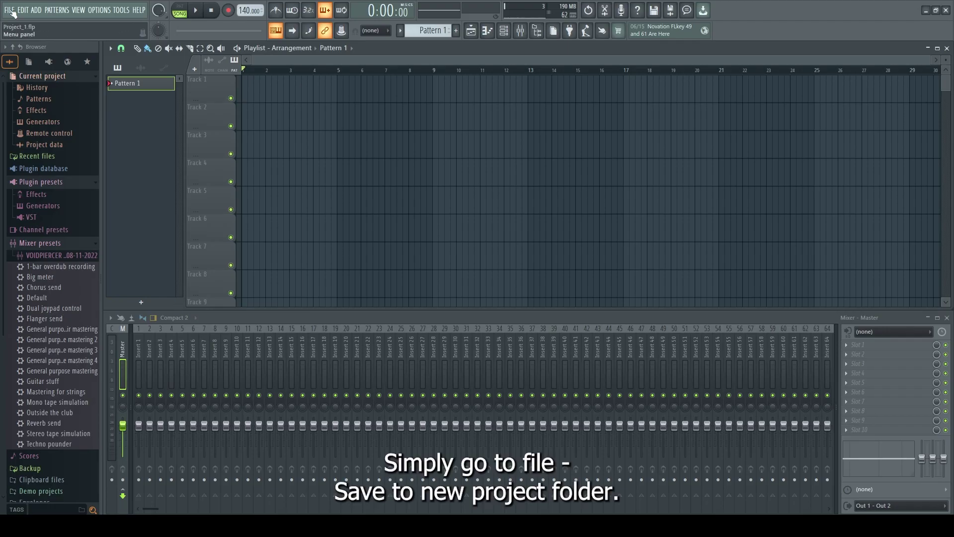
Step: Start saving to a new project folder and browse to VOIDPIERCER\Projects
click(9, 10)
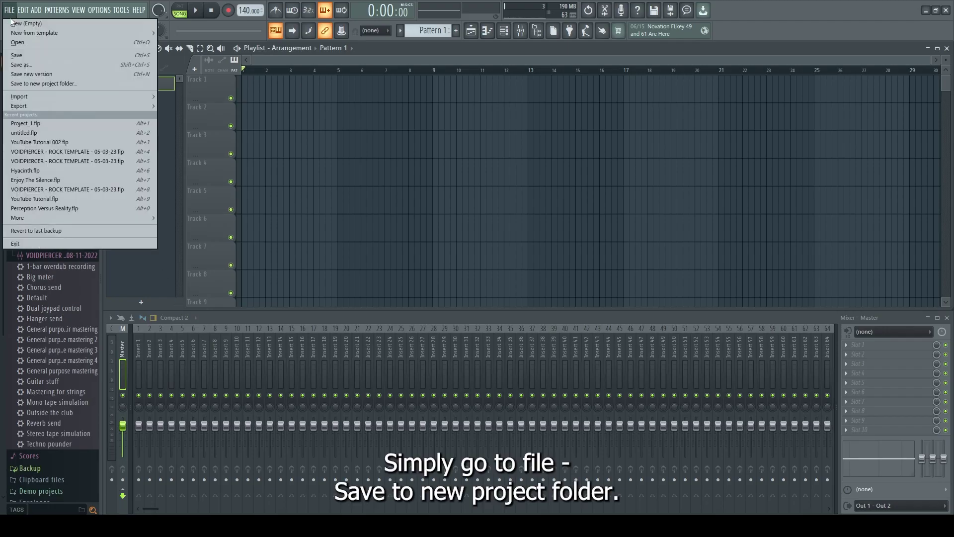
click(23, 83)
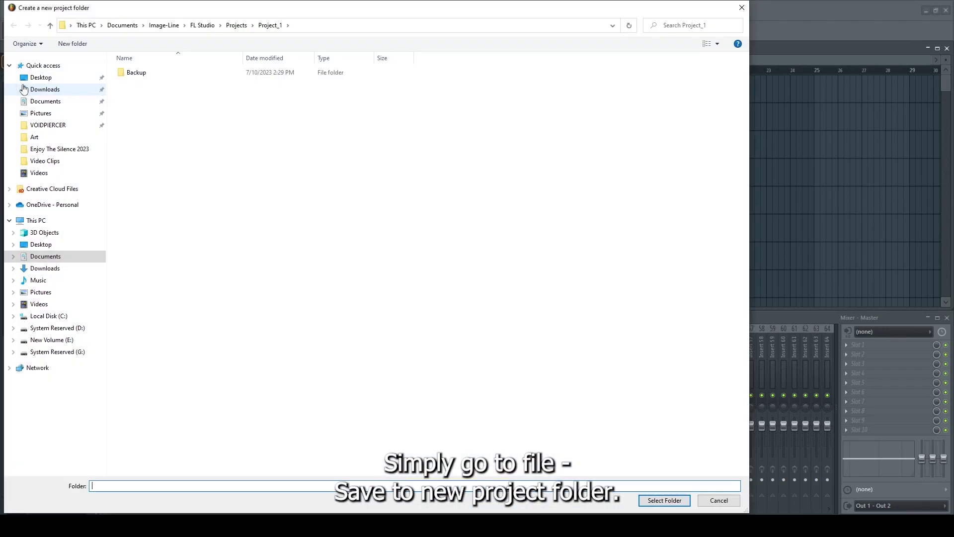
click(48, 125)
double_click(140, 93)
Step: Create a new folder named 'Rad Song' in Projects and choose it as the project folder
right_click(203, 267)
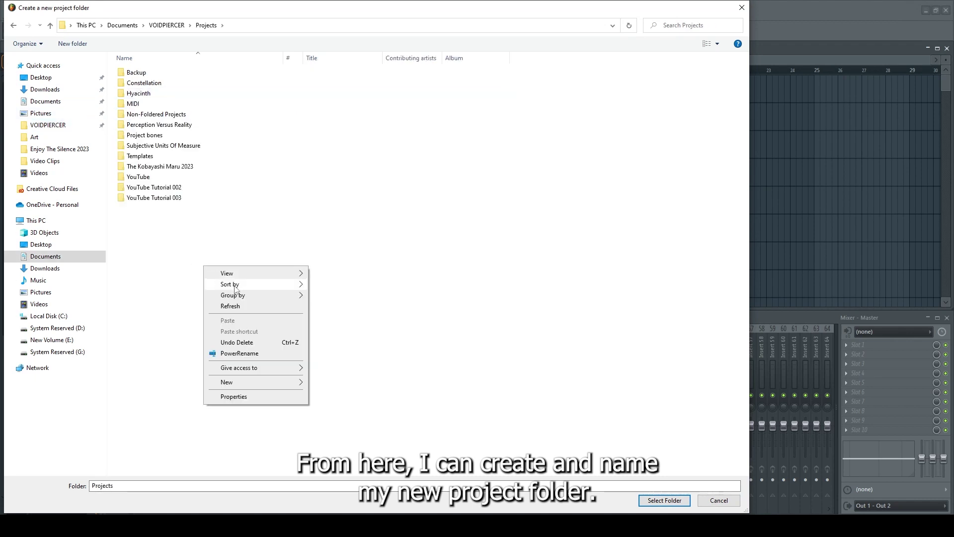
mouse_move(253, 381)
click(338, 381)
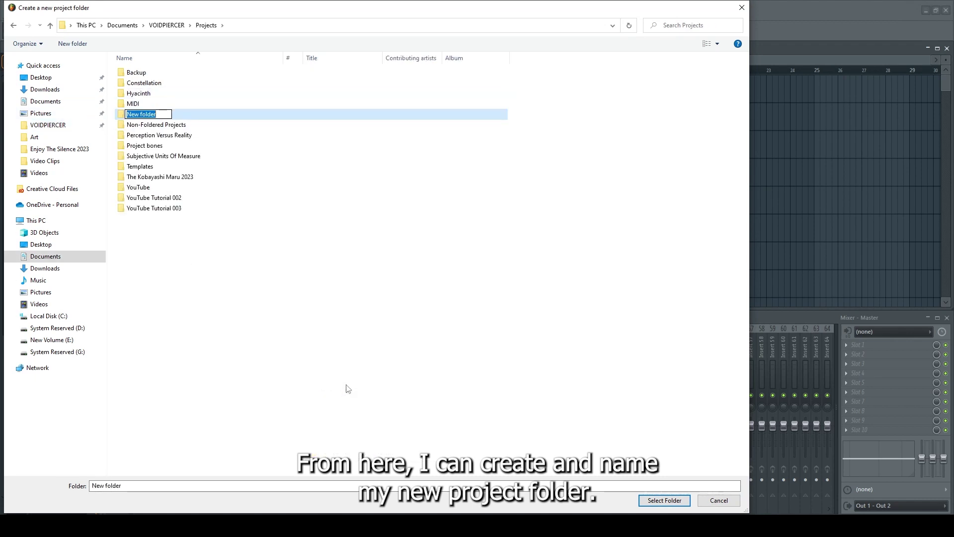
text(Rad Song)
key(ctrl+a)
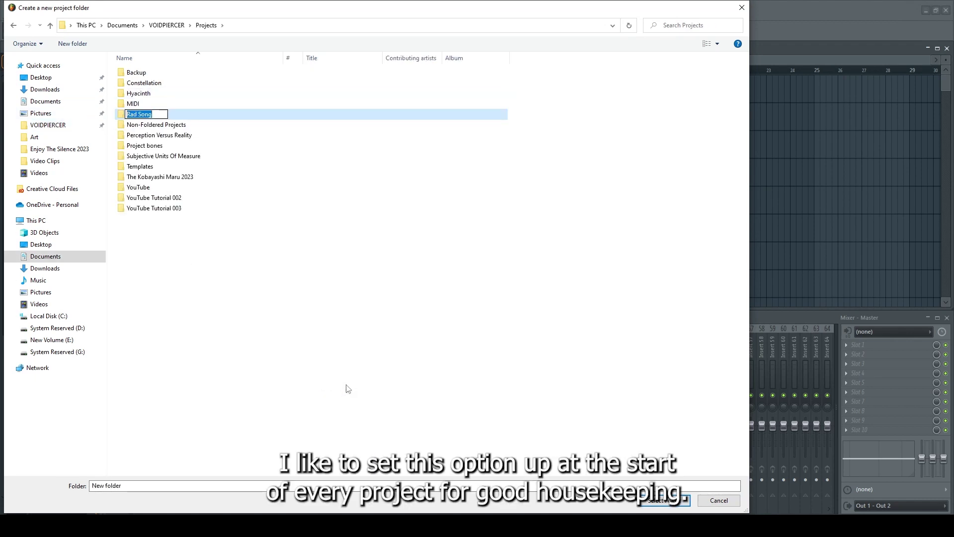
key(Return)
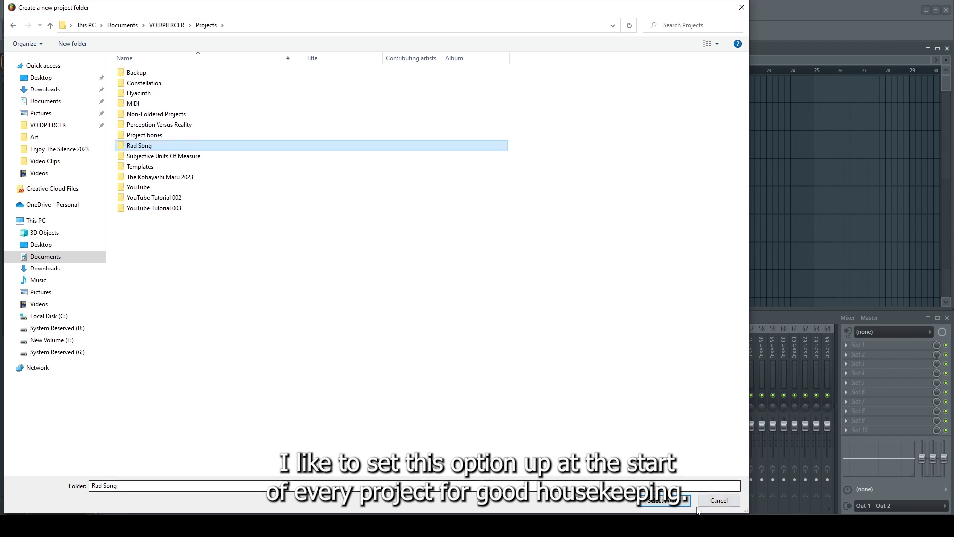
click(664, 500)
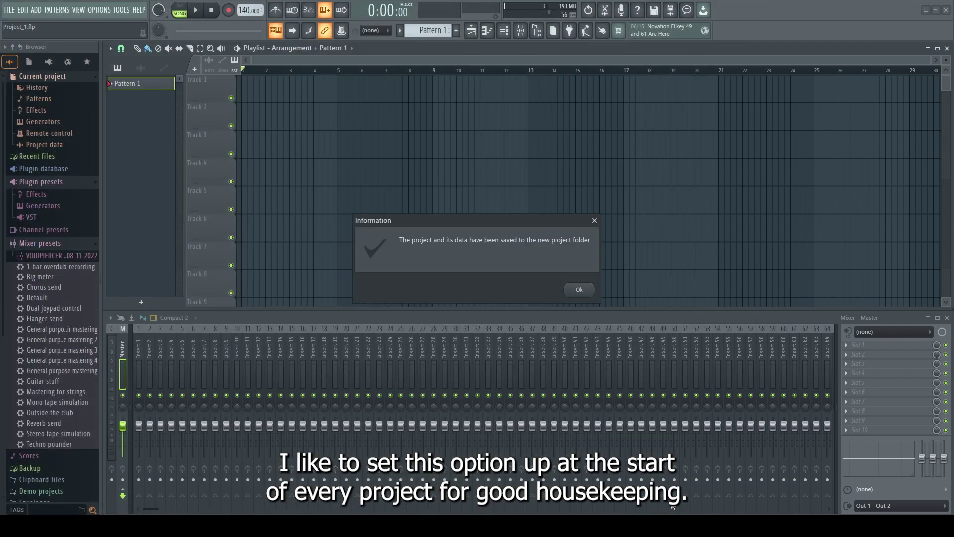
click(579, 289)
Step: Save the project as Rad Song.flp, then place the playhead at bar 2
click(9, 10)
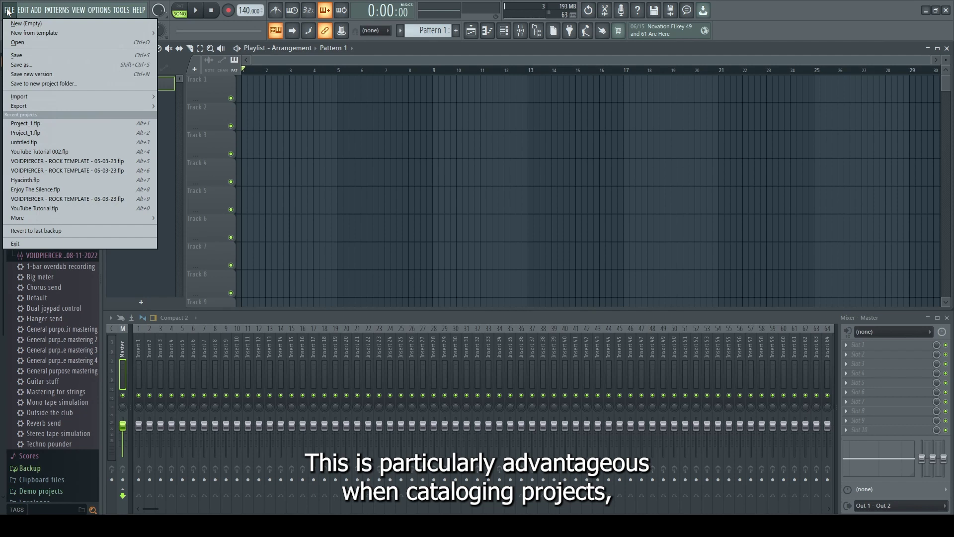
click(19, 66)
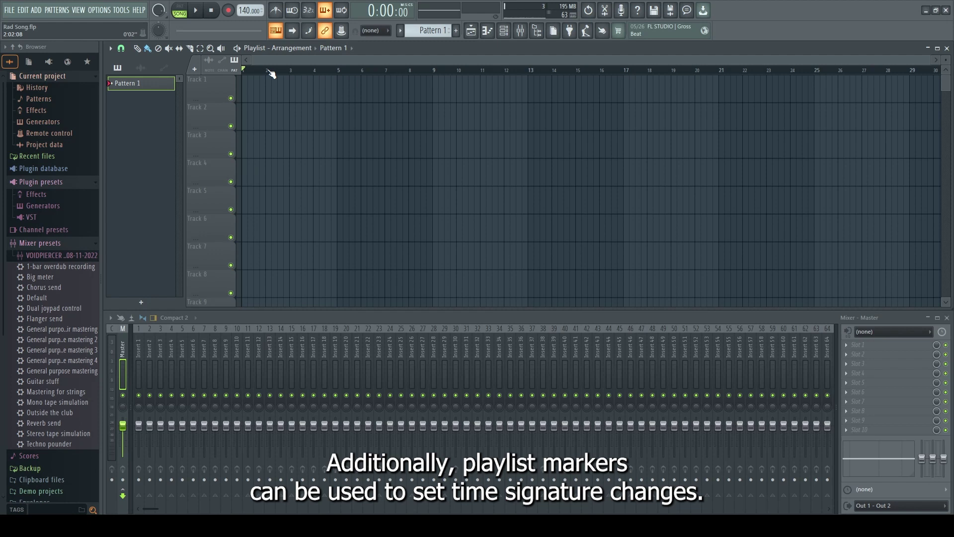
click(270, 71)
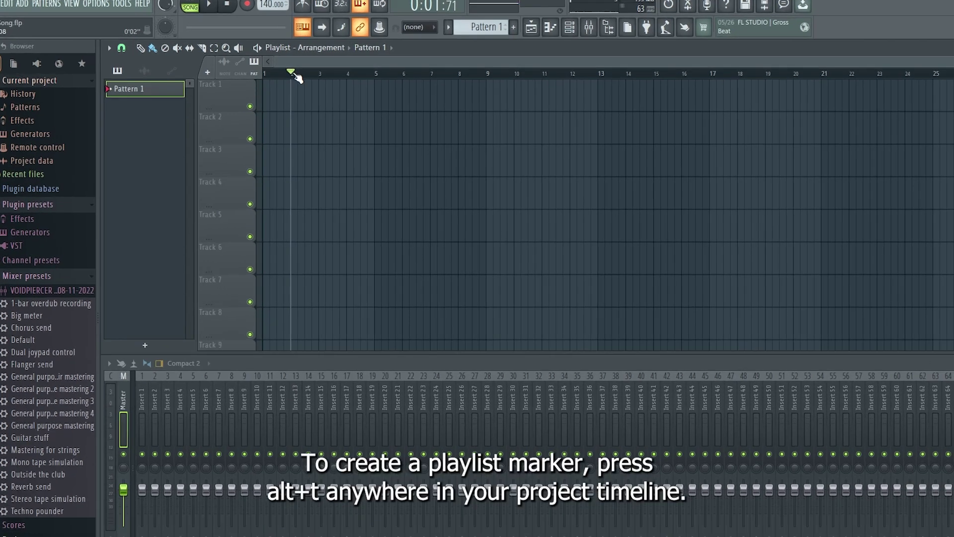
Step: Add a playlist marker named 'Chorus' and drag it to bar 5
key(alt+t)
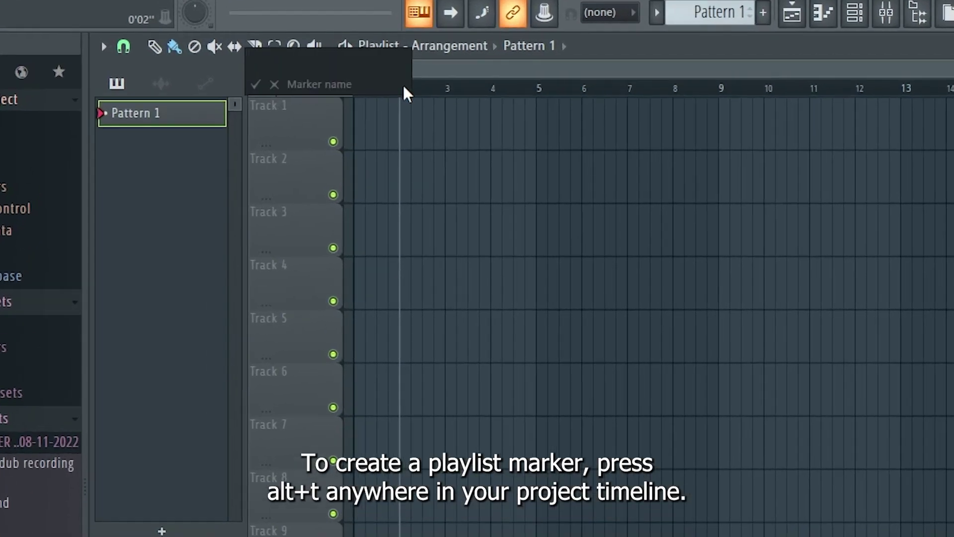
text(Chorus)
key(Return)
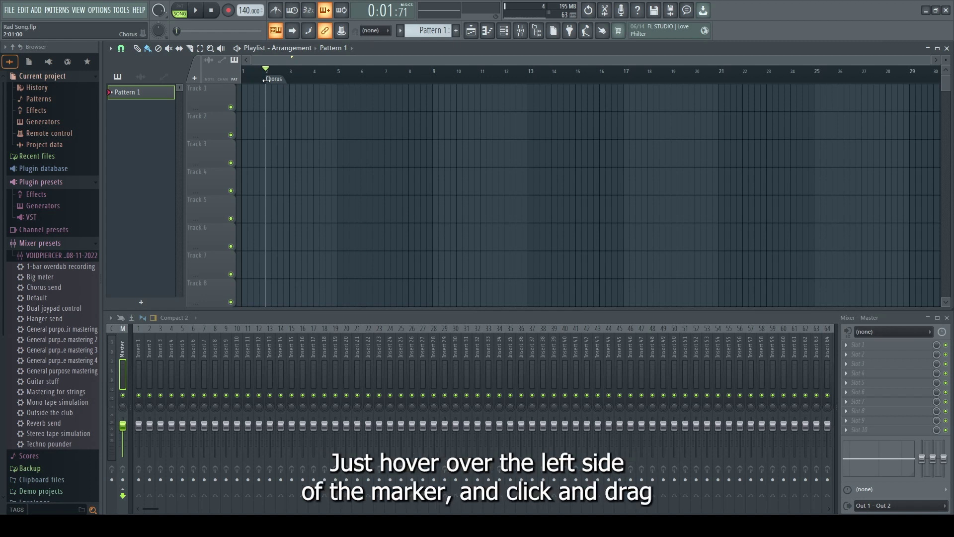
drag(266, 79, 337, 80)
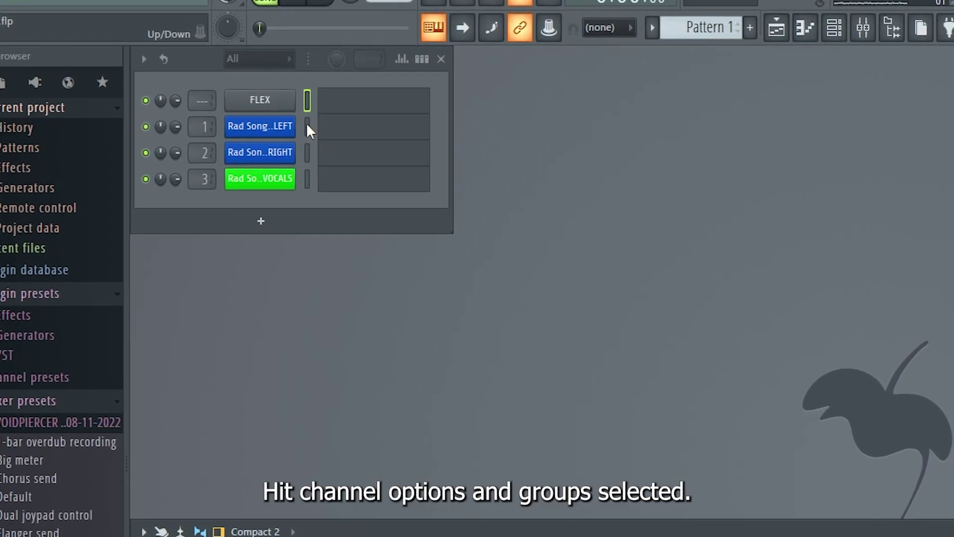
Step: Group the LEFT and RIGHT guitar channels under the name 'Guitar'
click(307, 127)
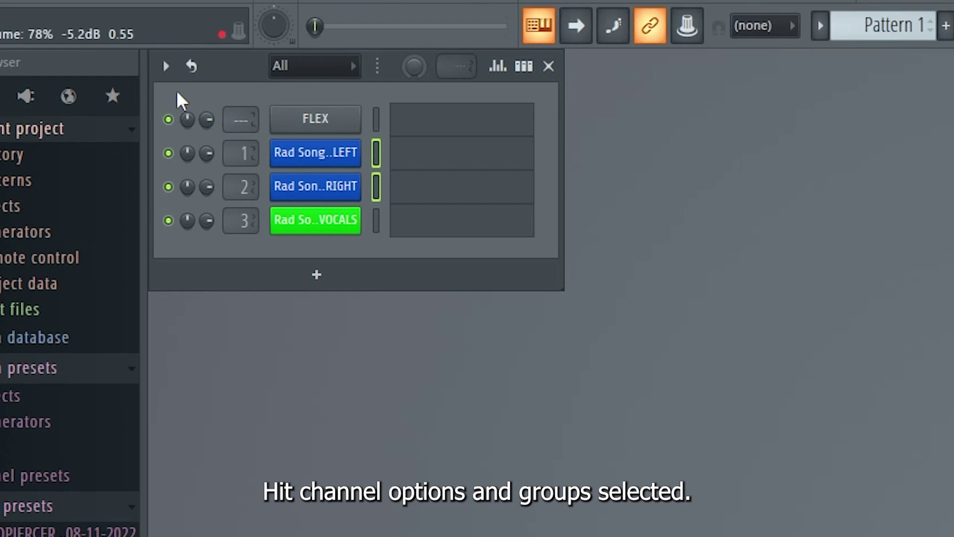
click(164, 65)
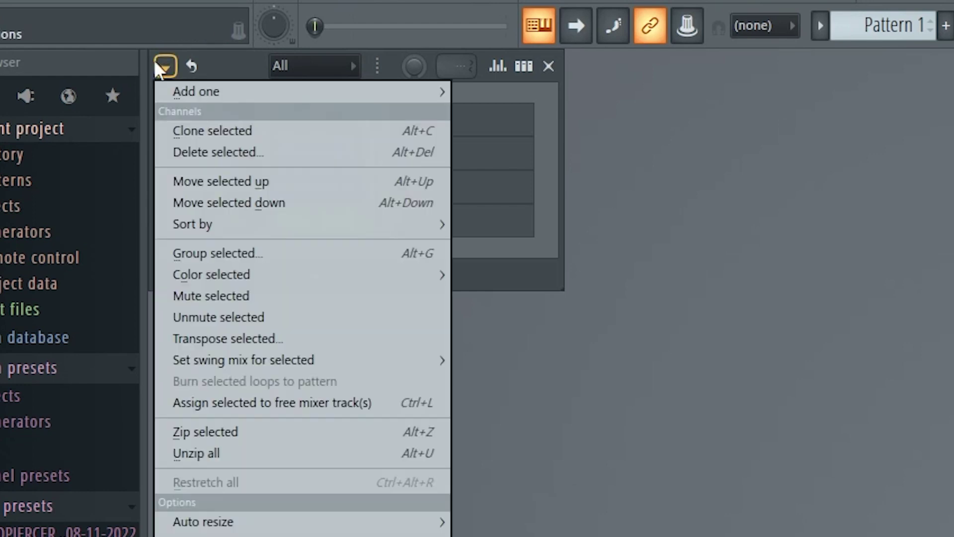
click(229, 253)
text(Guitar)
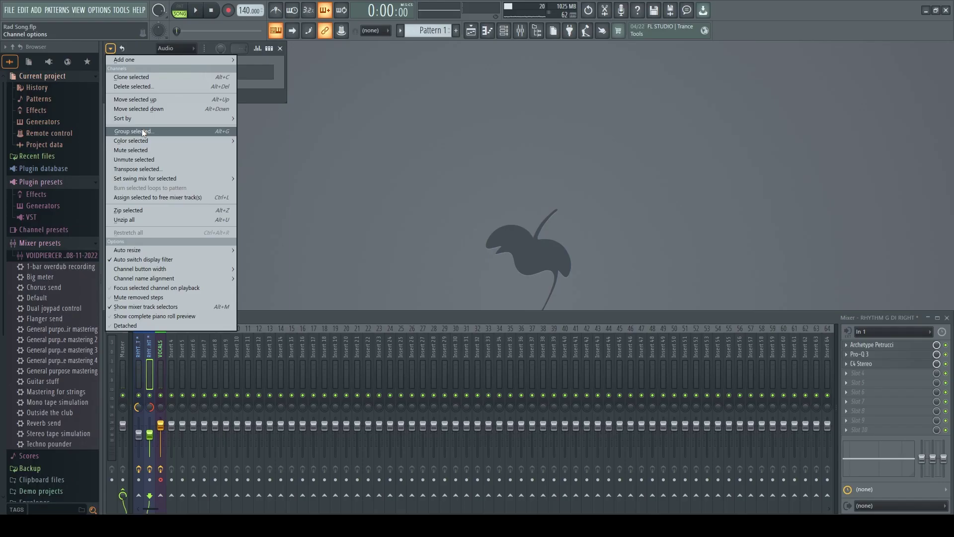
Step: Put the VOCALS channel in its own vocals group
click(147, 130)
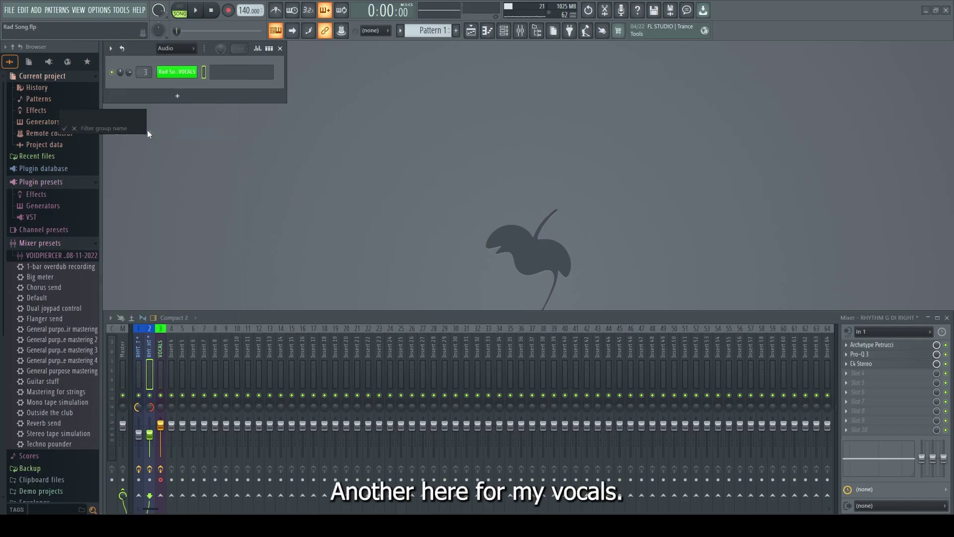
text(Voca)
key(Return)
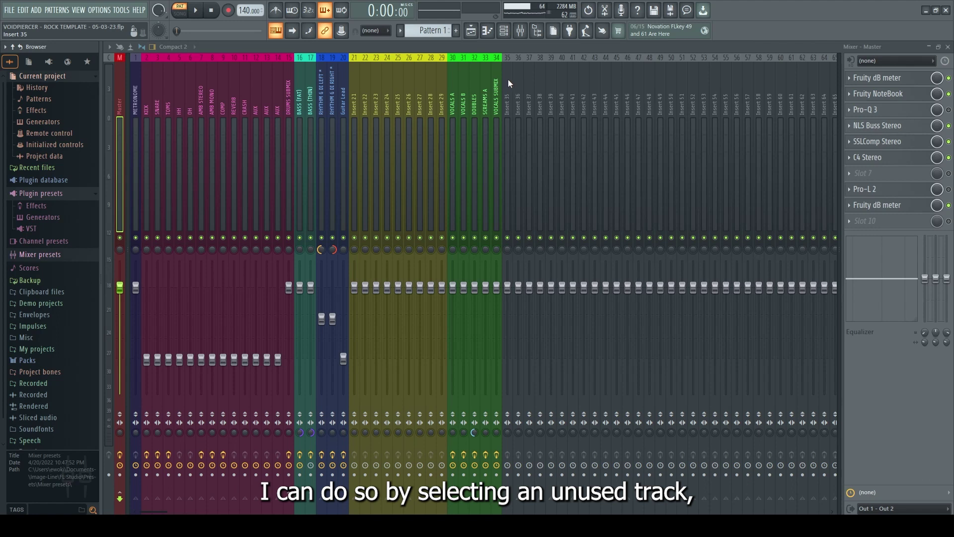
Step: Move the empty Insert 35 track left so it sits just after Drums Submix
click(508, 79)
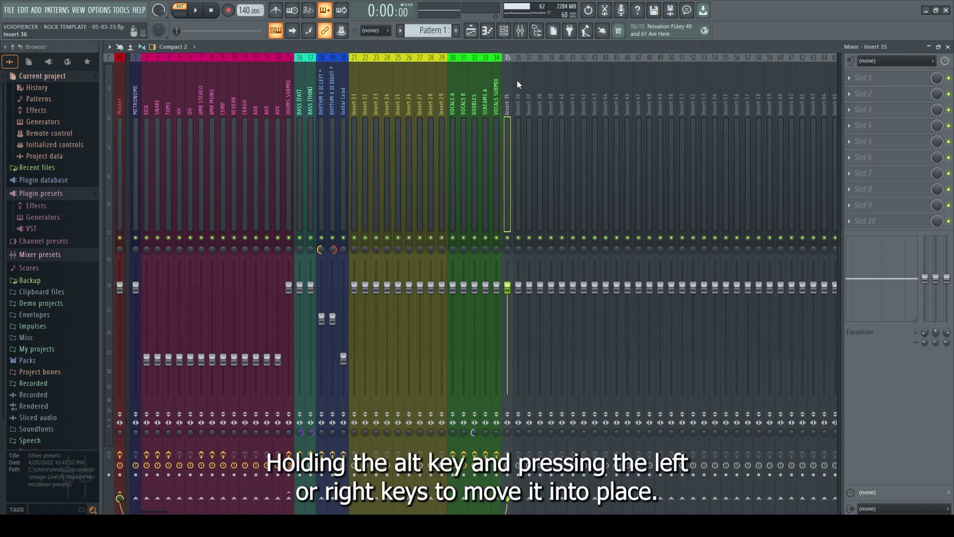
key(alt+Left)
key(alt+Left)
key(alt+Left)
key(alt+Left)
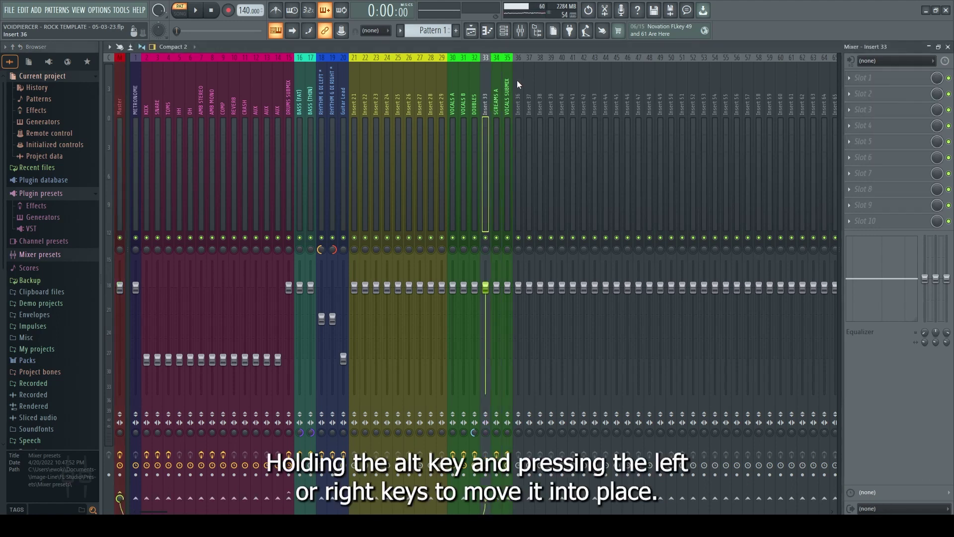
key(alt+Left)
key(alt+Left)
key(alt+Left)
key(alt+Left)
key(alt+Left)
key(alt+Left)
key(alt+Left)
key(alt+Left)
key(alt+Left)
key(alt+Left)
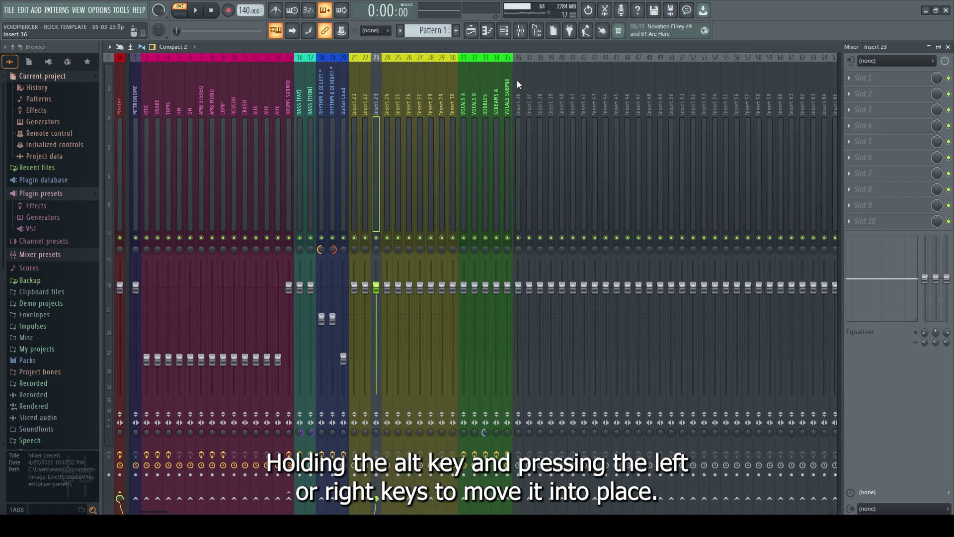
key(alt+Left)
key(alt+Left)
key(alt+Left)
key(alt+Left)
key(alt+Left)
key(alt+Left)
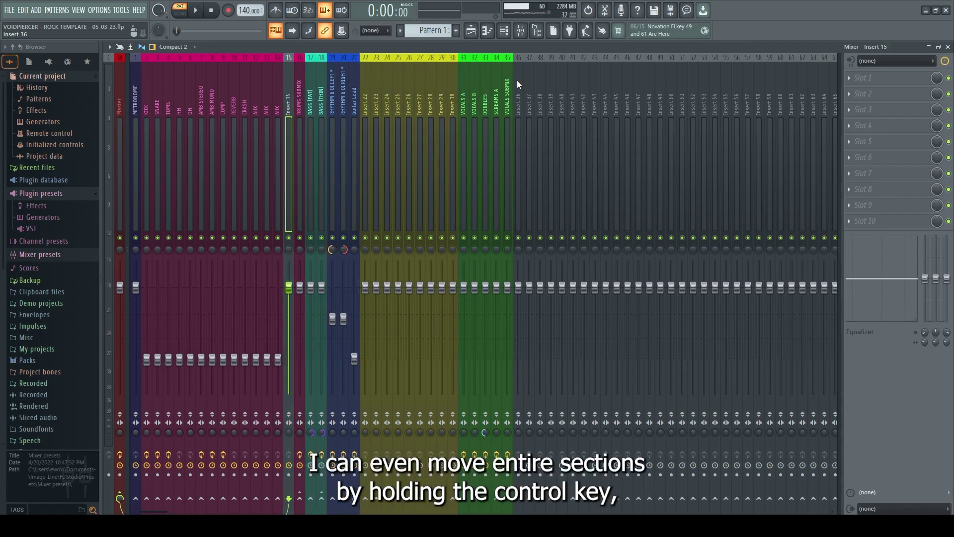
key(alt+Right)
Step: Shift the drum tracks from KICK through DRUMS SUBMIX seven slots to the right
click(146, 103)
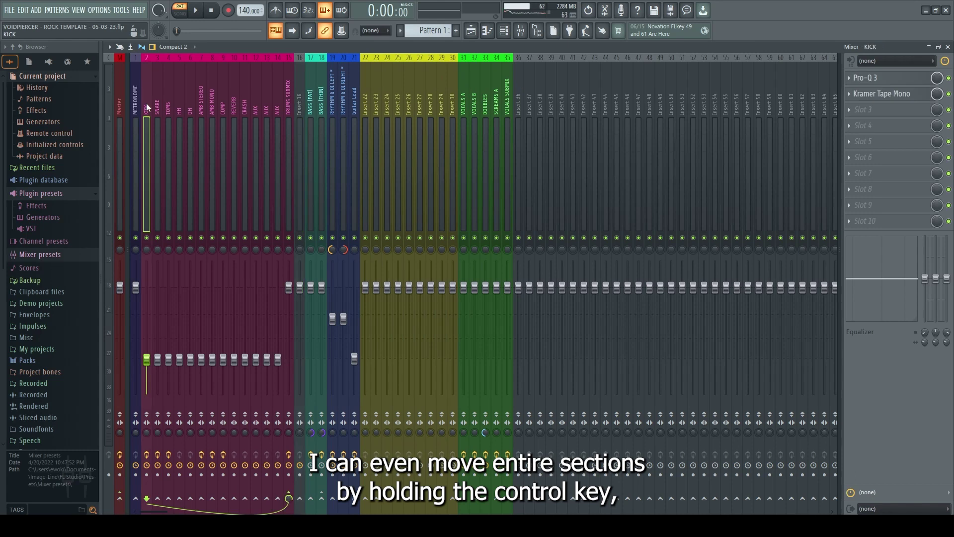
ctrl+click(156, 105)
drag(156, 105, 287, 111)
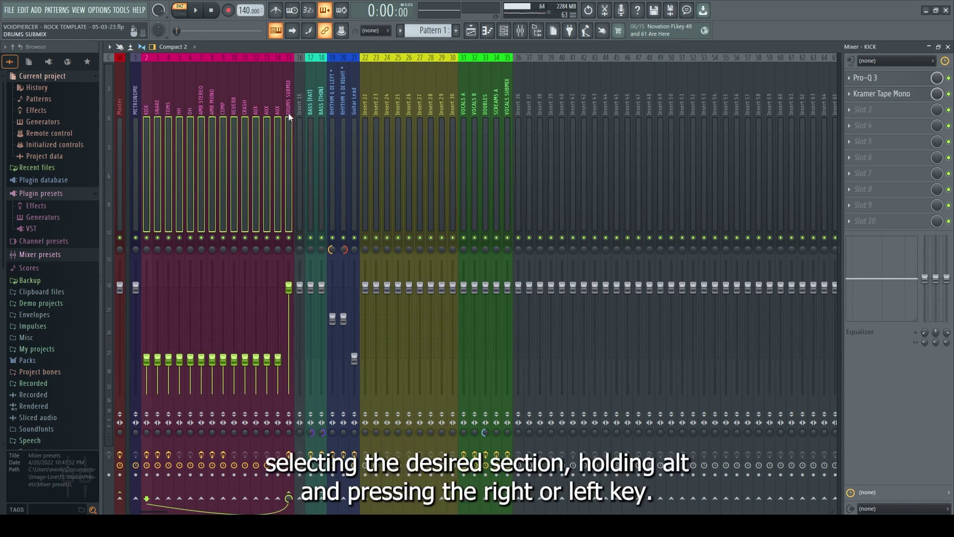
key(alt+Right)
key(alt+Right)
key(alt+Right)
key(alt+Right)
key(alt+Right)
key(alt+Right)
key(alt+Right)
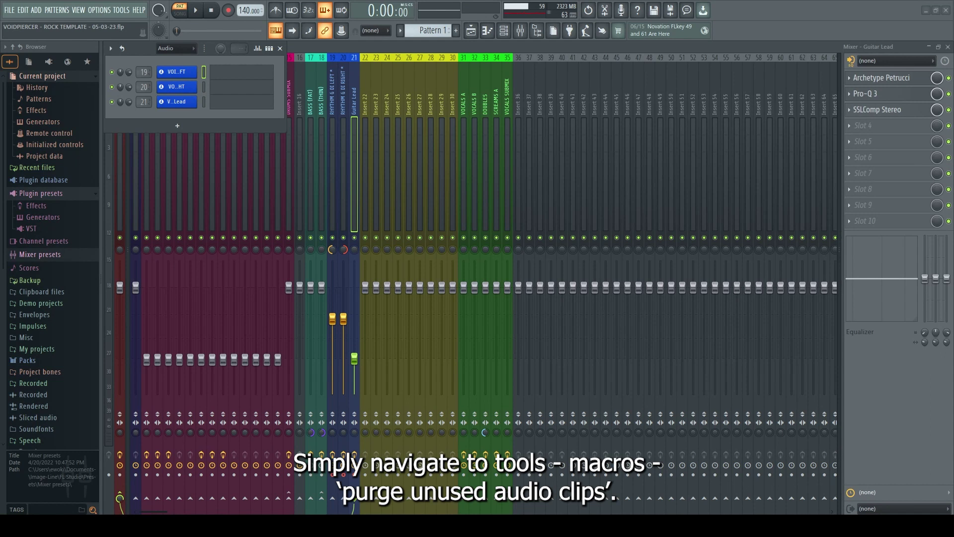
Step: Run the Purge unused audio clips macro from Tools > Macros
click(121, 10)
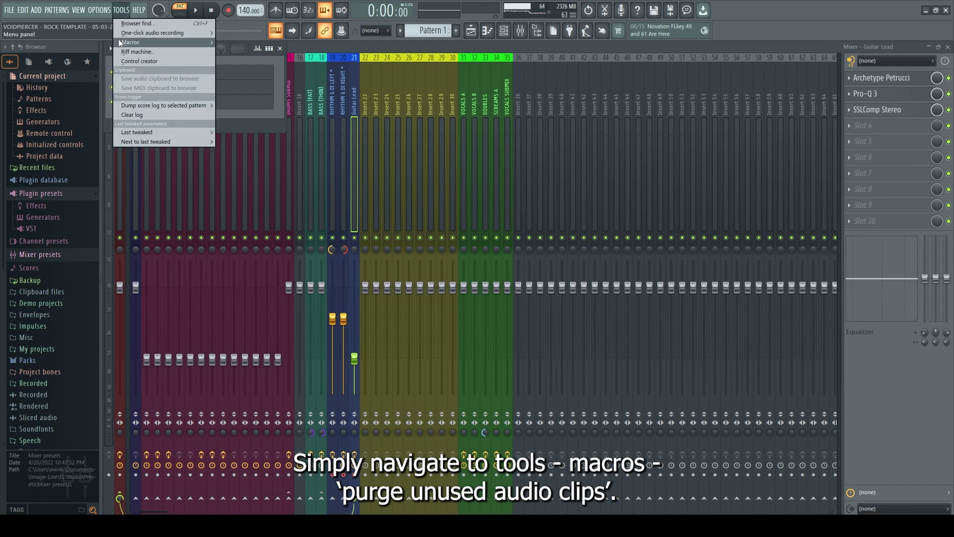
mouse_move(120, 43)
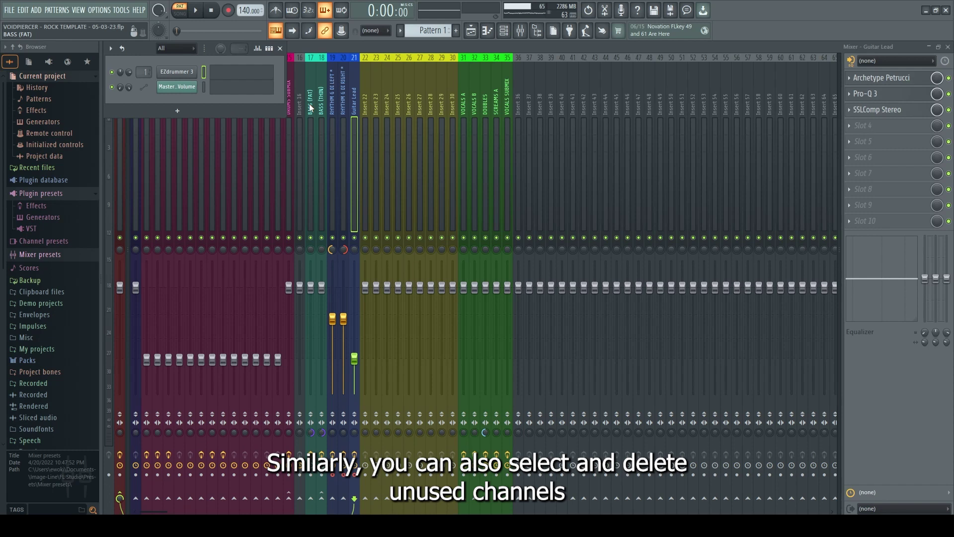
Step: Select the unused FLEX and Kontakt channels with the Tools macro and delete them
click(122, 10)
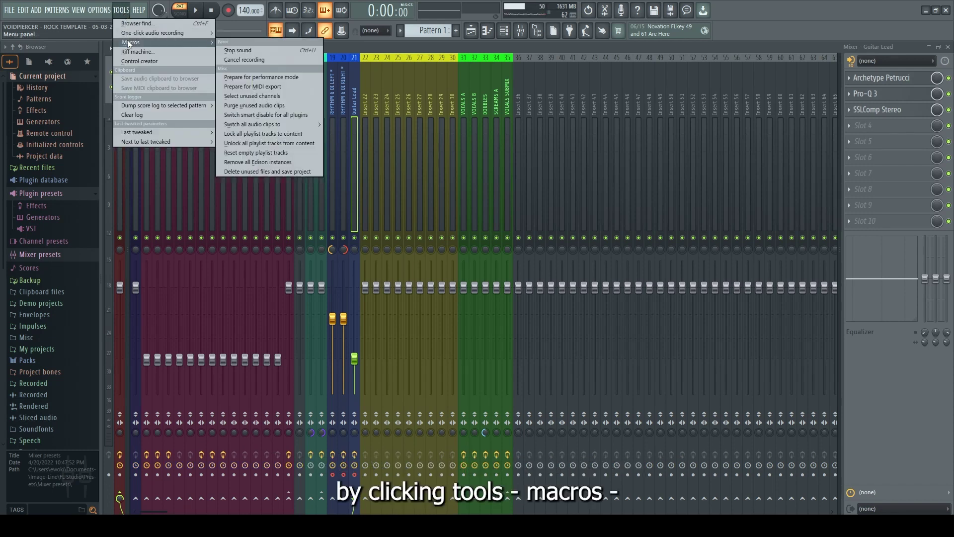
mouse_move(130, 42)
click(261, 94)
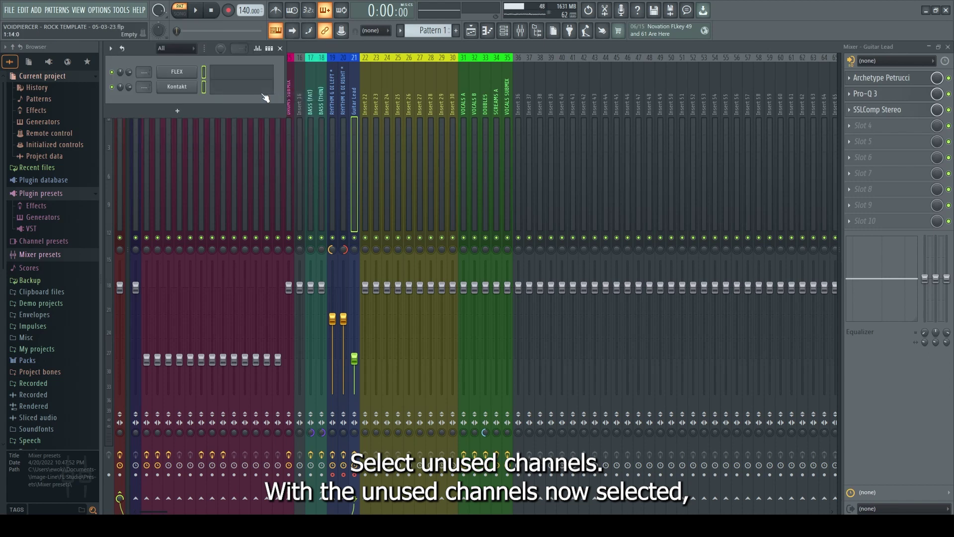
click(110, 48)
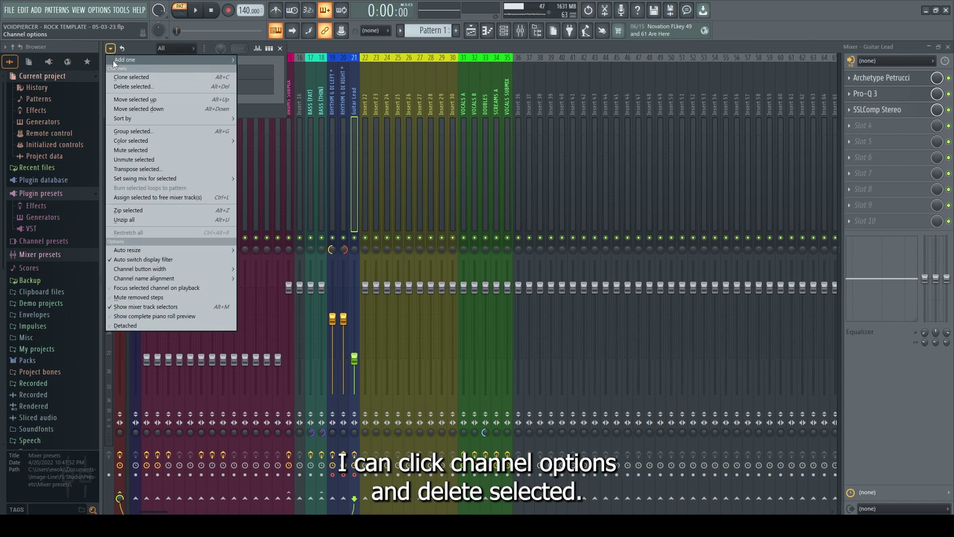
click(117, 86)
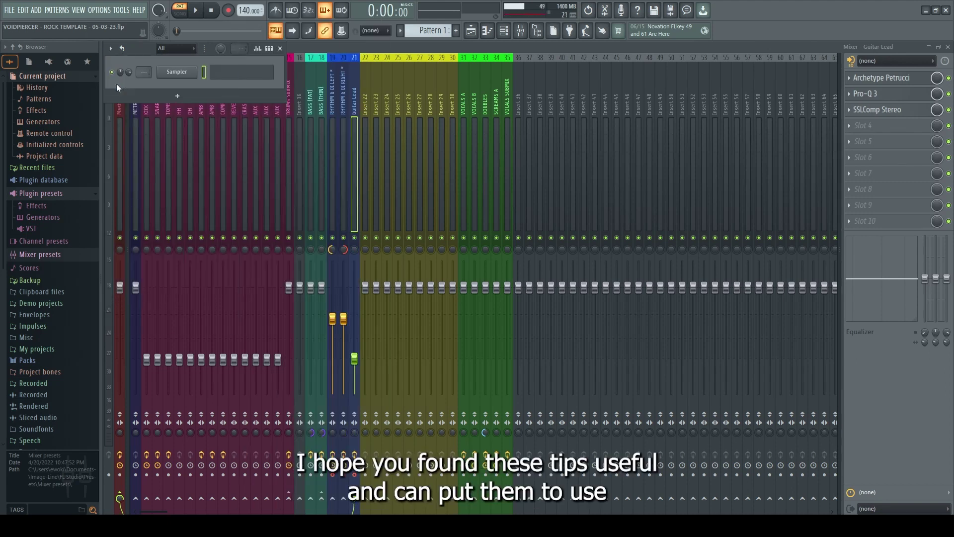